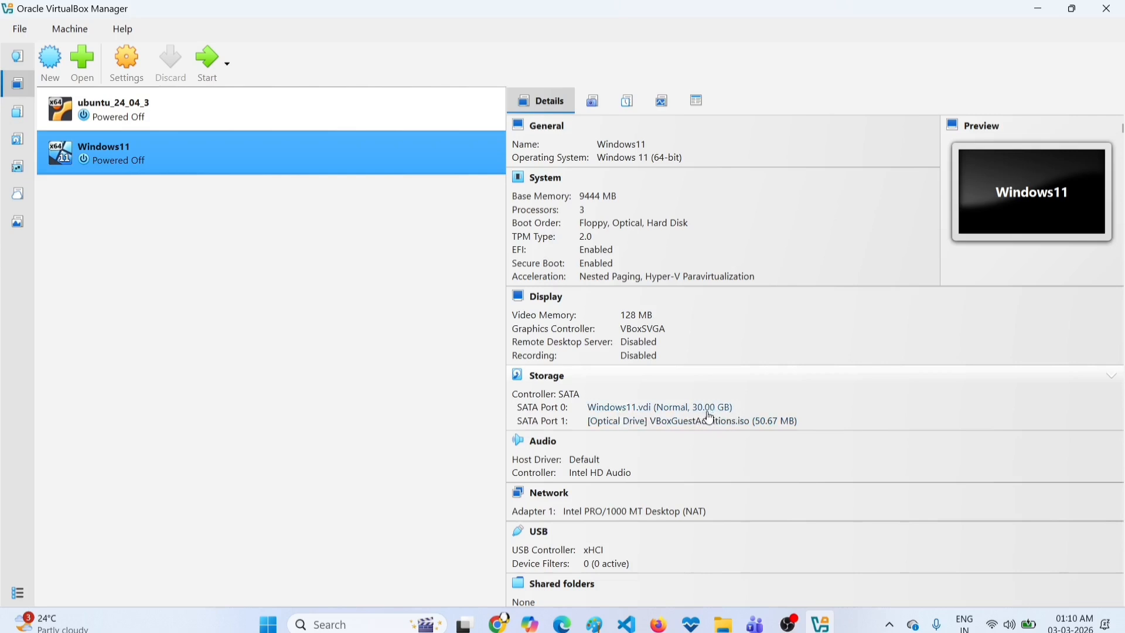
- Increase the virtual size of the Windows11.vdi hard disk to 127.08 GB in the media manager and apply the change
mouse_move(710, 418)
left_click(20, 32)
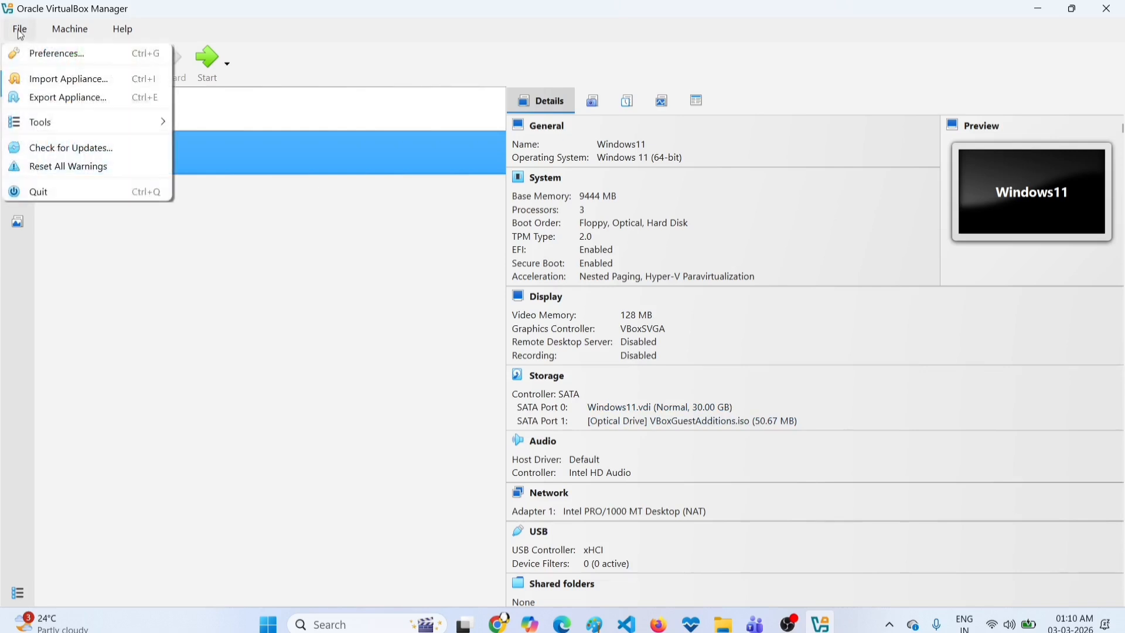
mouse_move(48, 126)
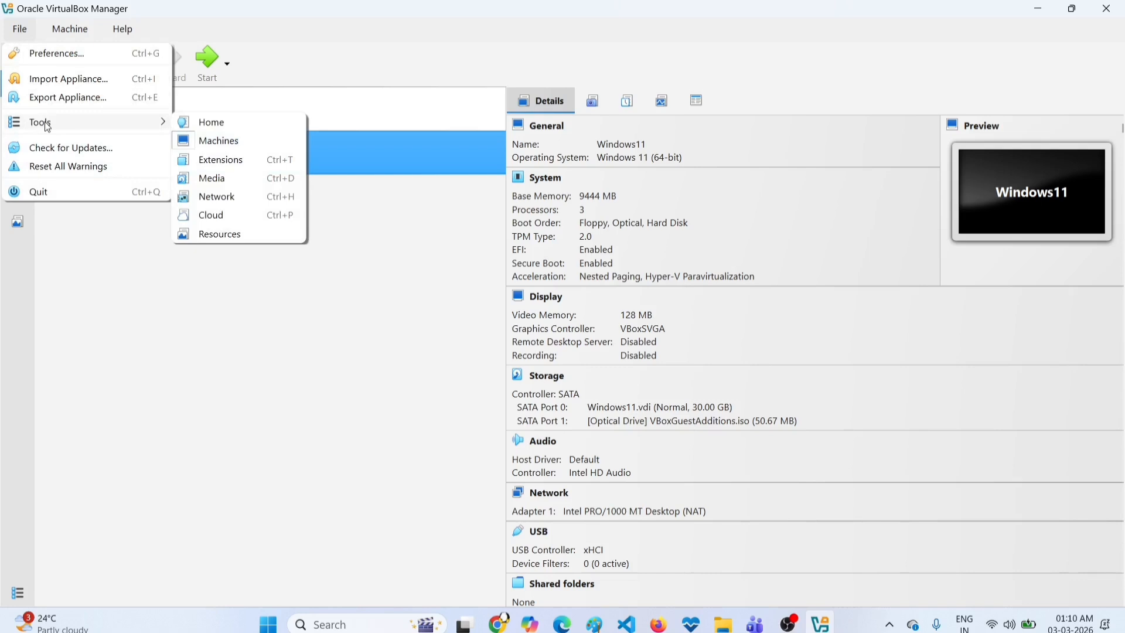
left_click(228, 187)
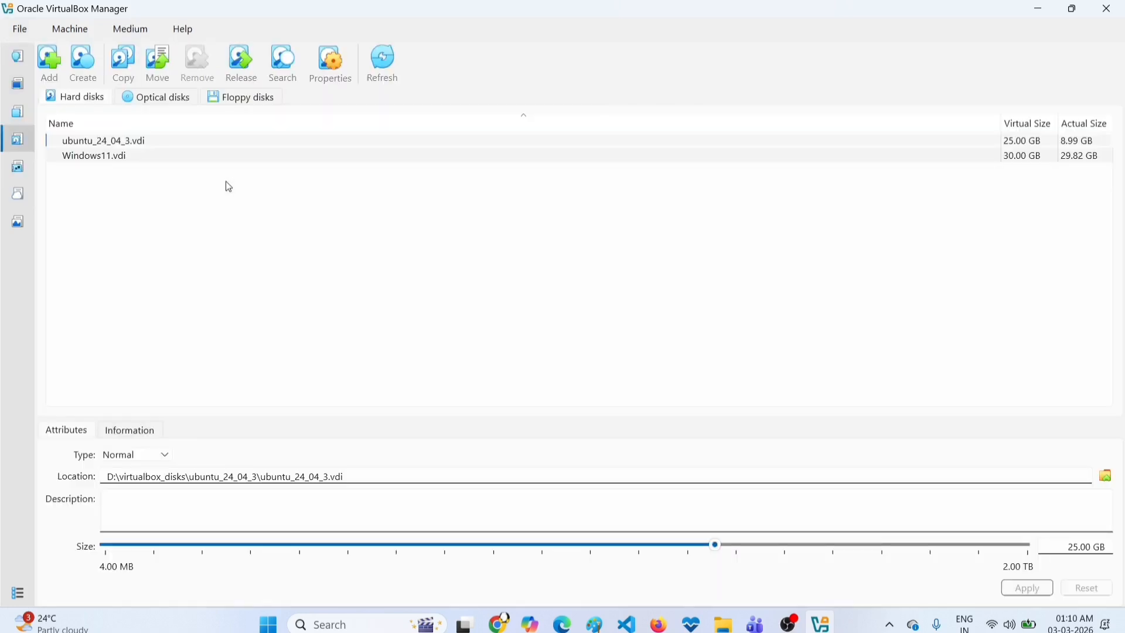
left_click(100, 161)
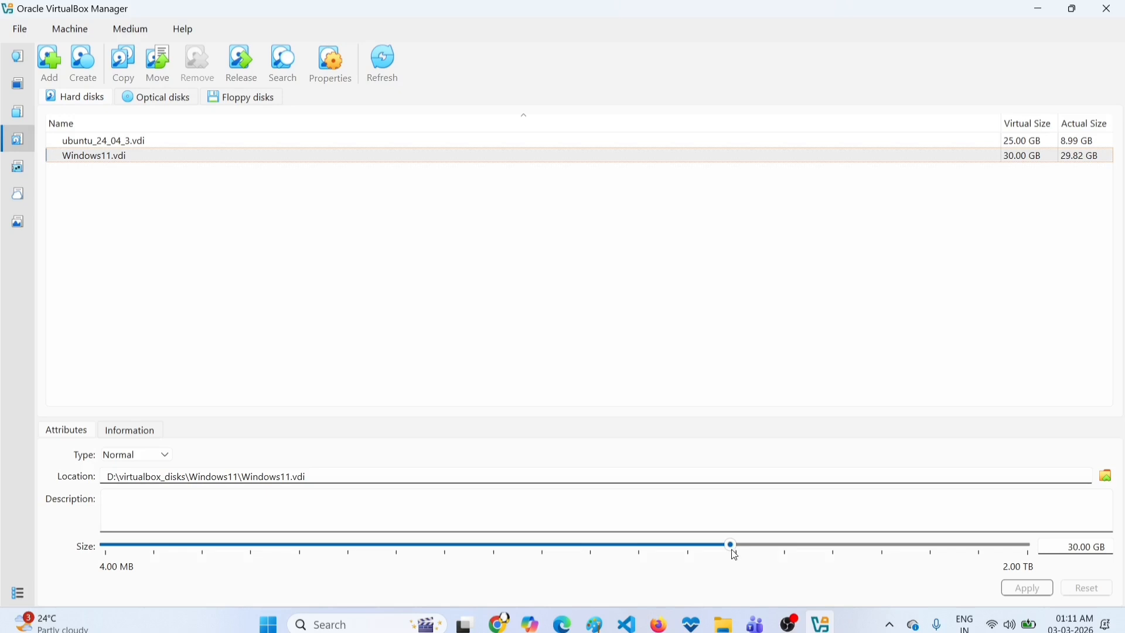
left_click_drag(731, 547, 782, 549)
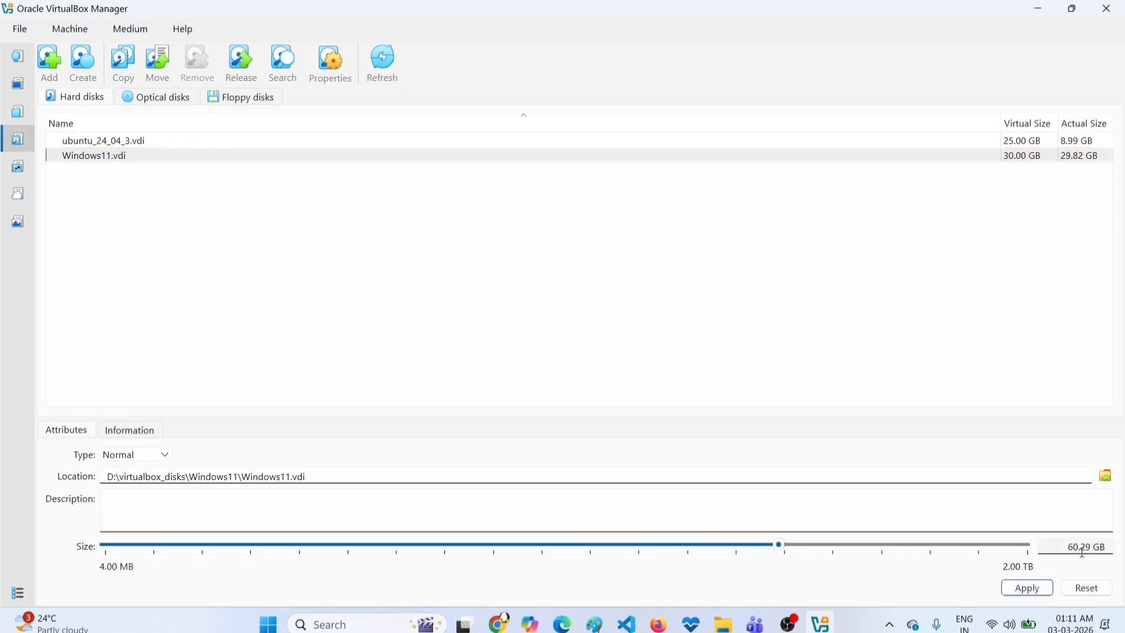
left_click_drag(780, 548, 836, 562)
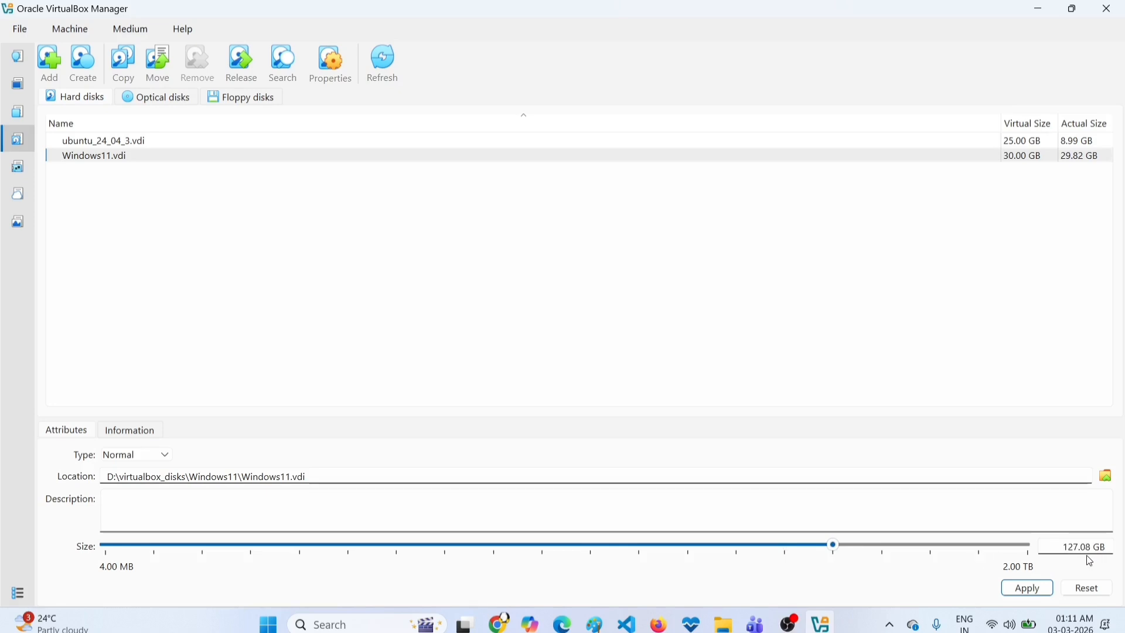
left_click(1046, 594)
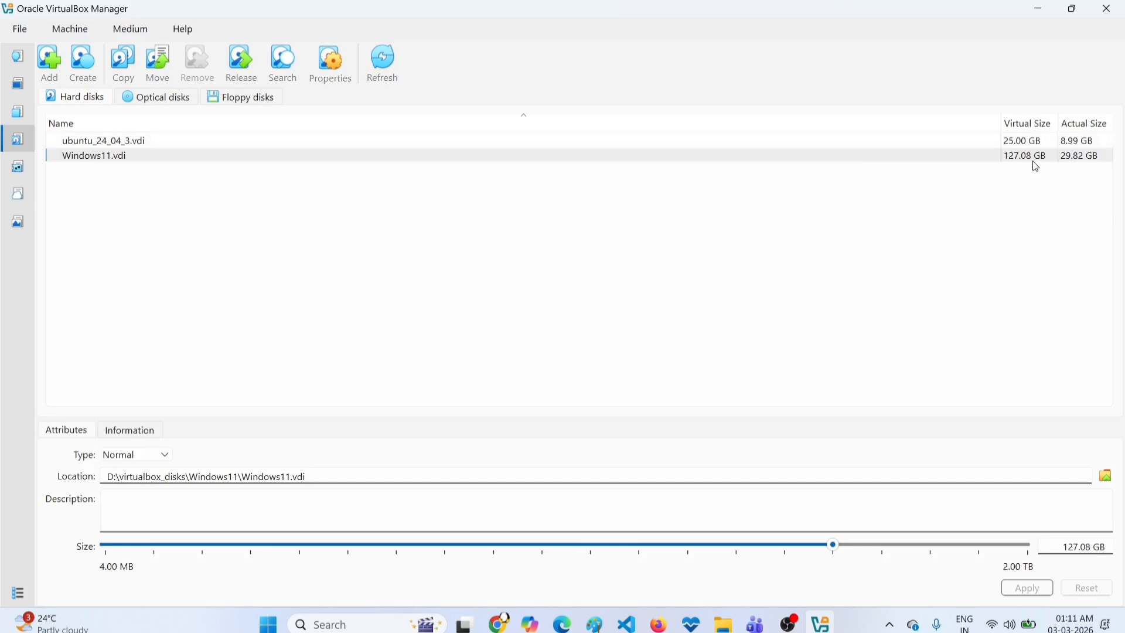
- Start the Windows11 virtual machine from the machine list and bring up Disk Management in the guest
left_click(18, 84)
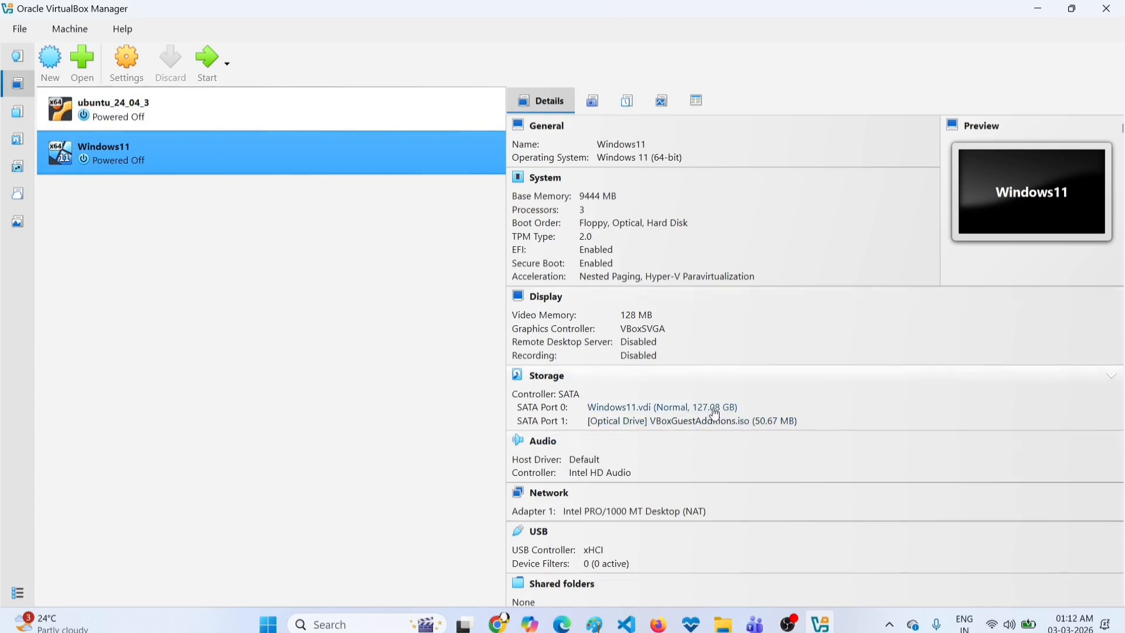
double_click(119, 149)
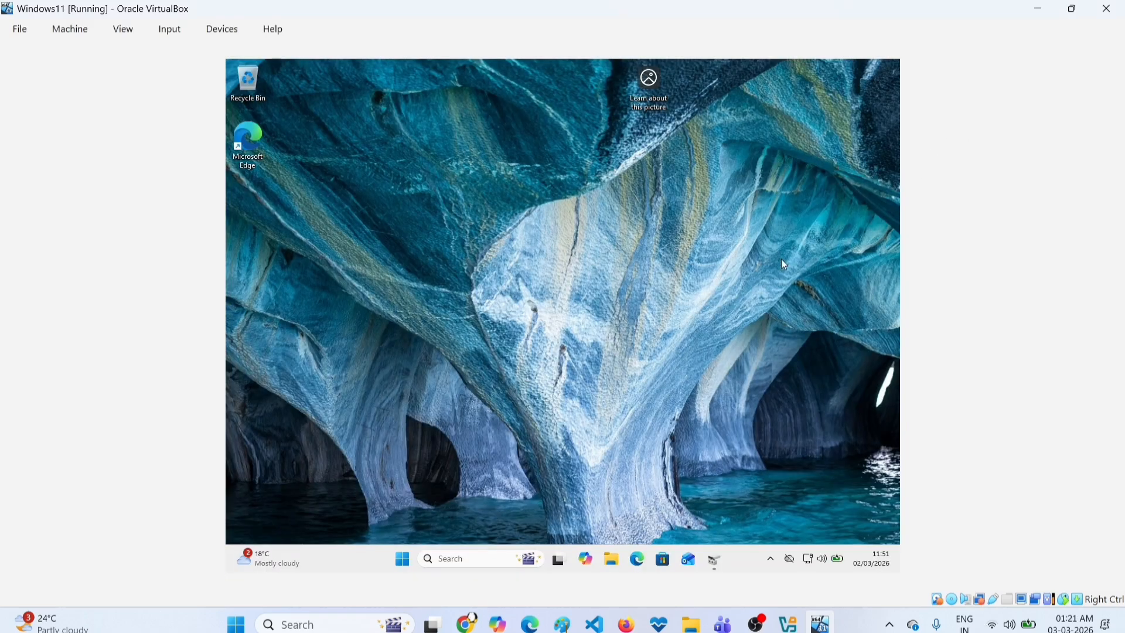
left_click(714, 558)
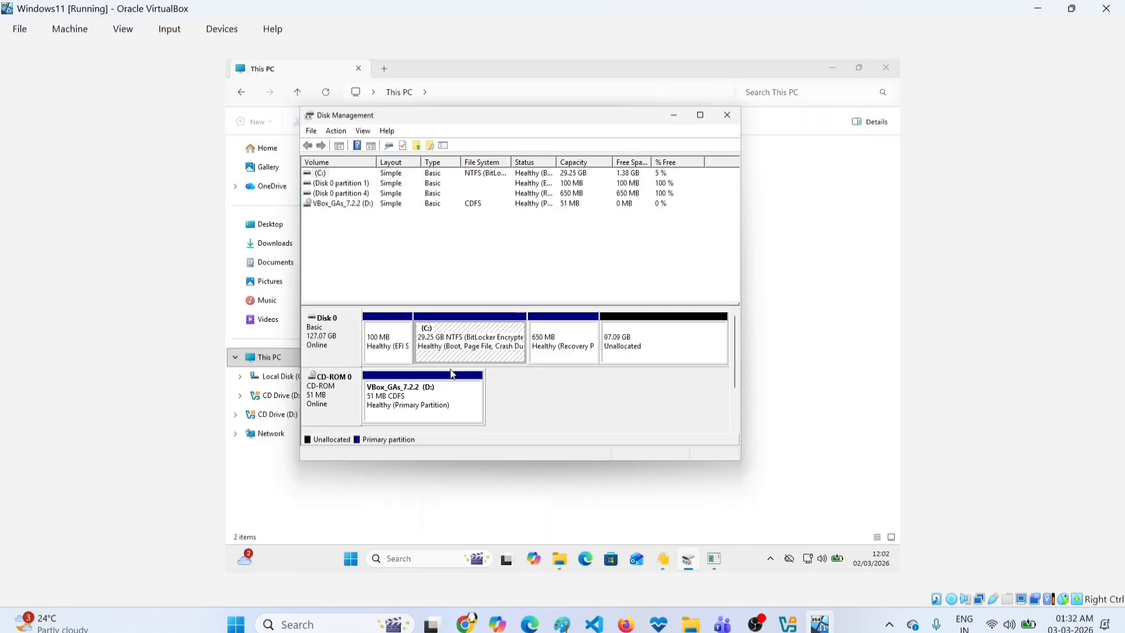
- Check which actions Disk Management offers for the C: volume and for the adjacent recovery partition
left_click(429, 352)
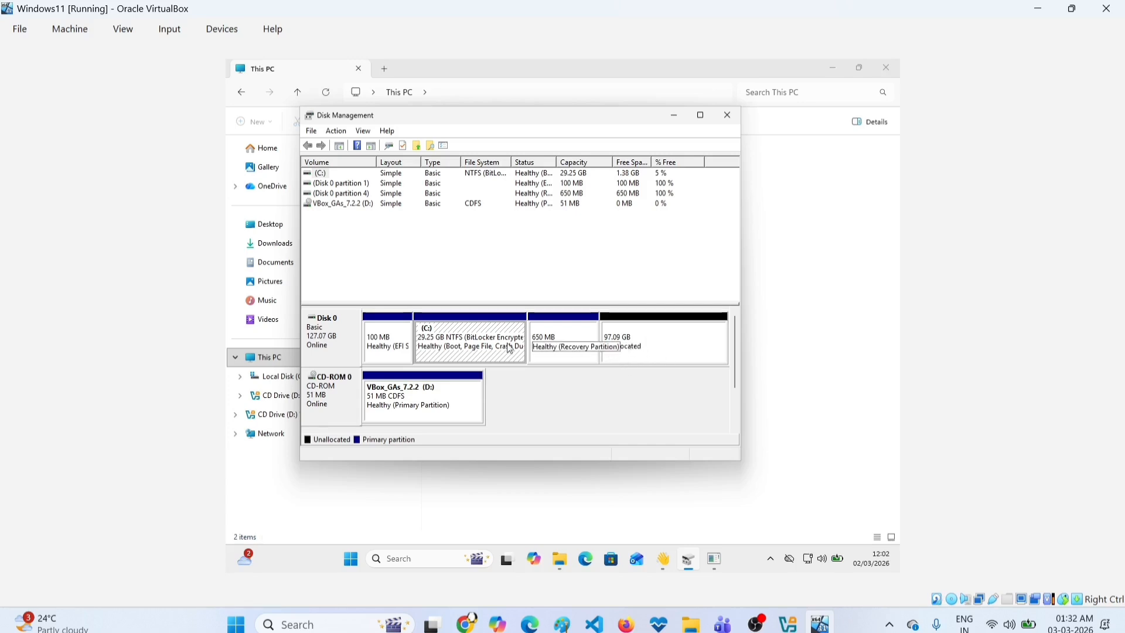
right_click(455, 334)
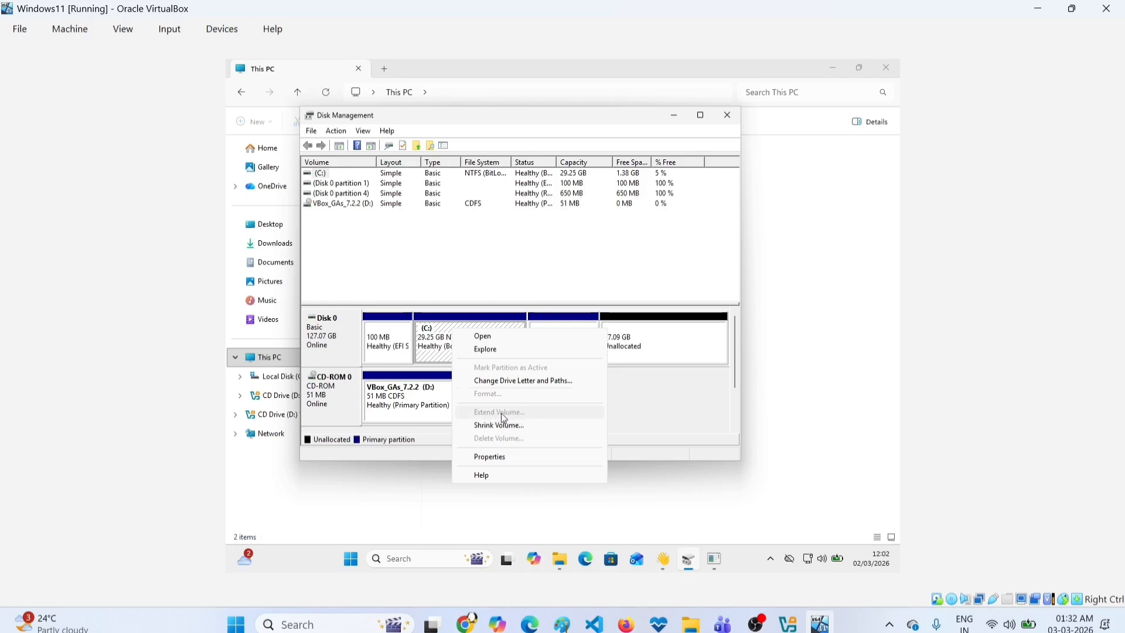
left_click(638, 402)
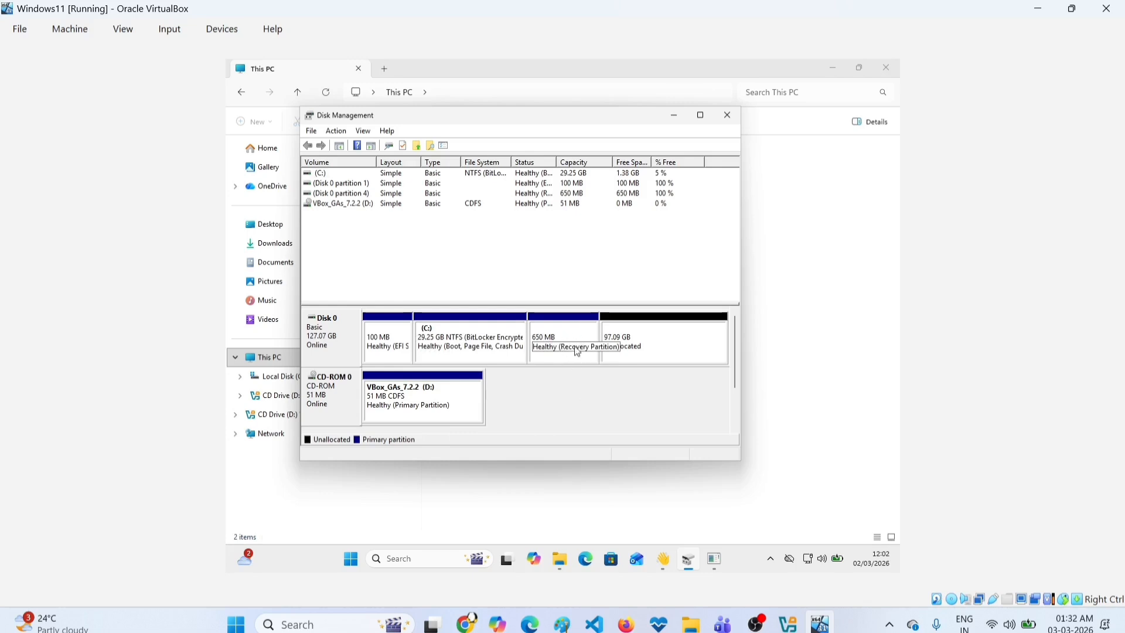
left_click(571, 348)
right_click(566, 335)
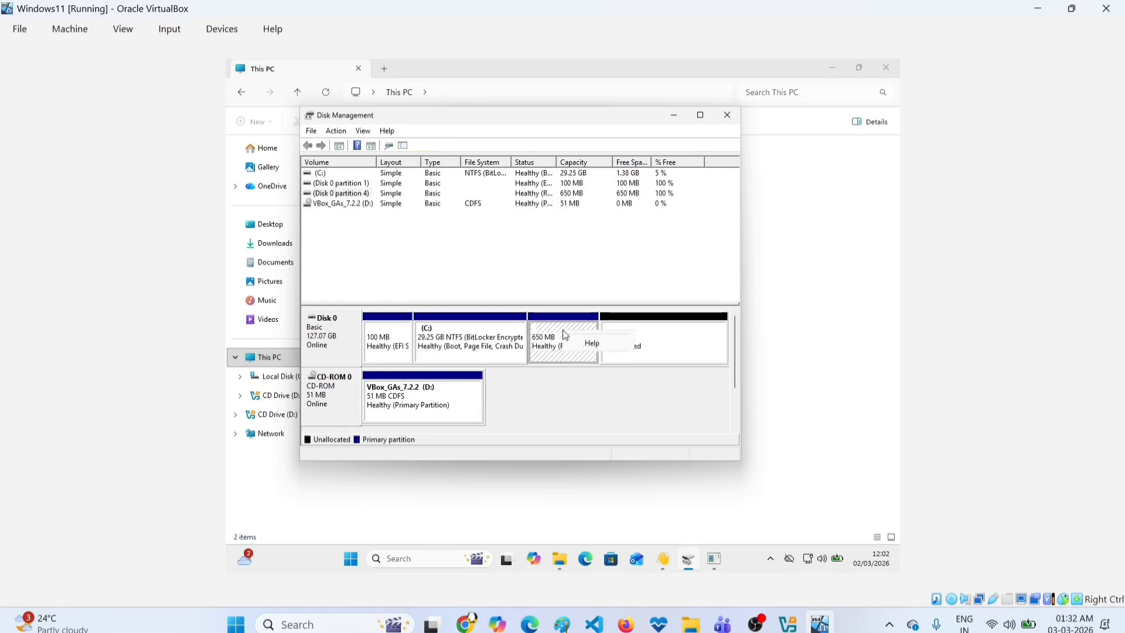
left_click(567, 417)
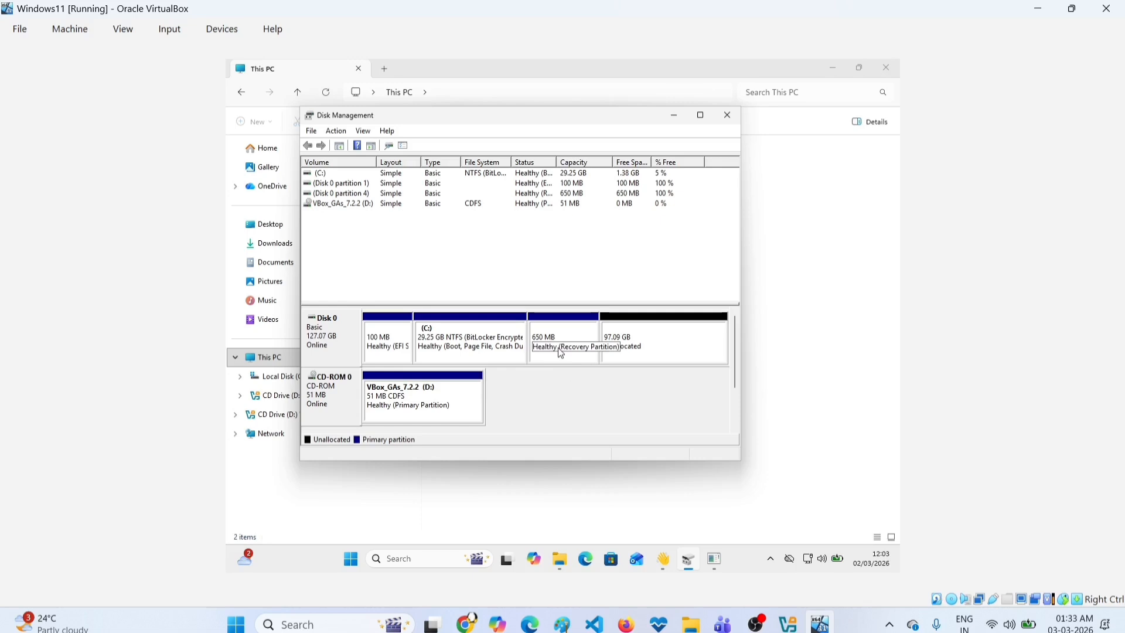
- Launch diskpart in the guest and list the partitions of disk 0
left_click(441, 558)
type("diskpart")
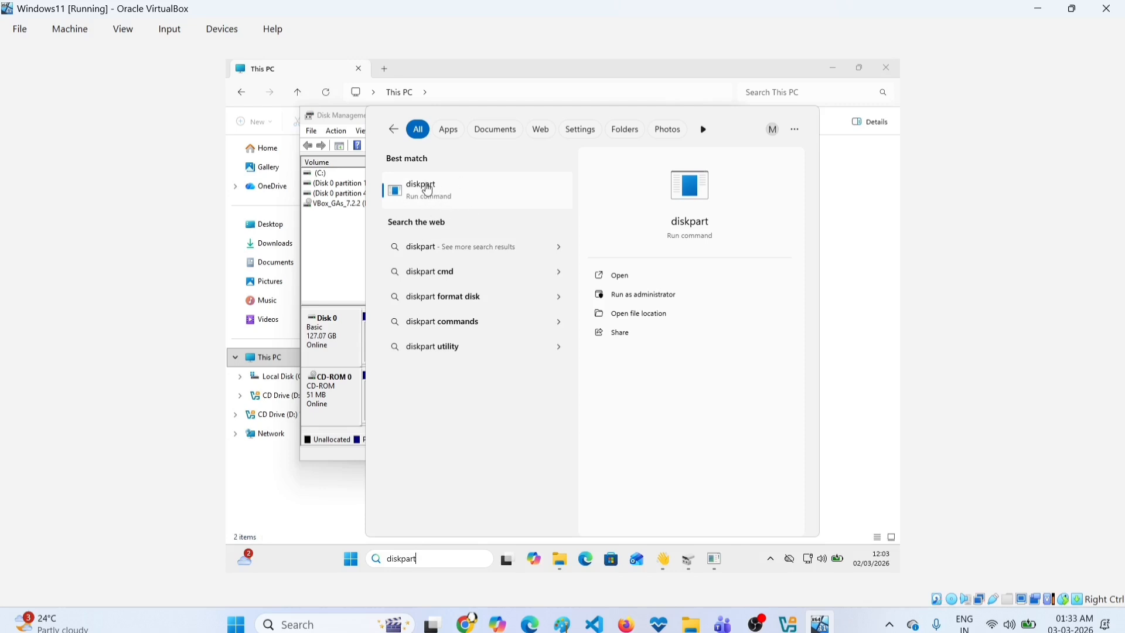
left_click(433, 193)
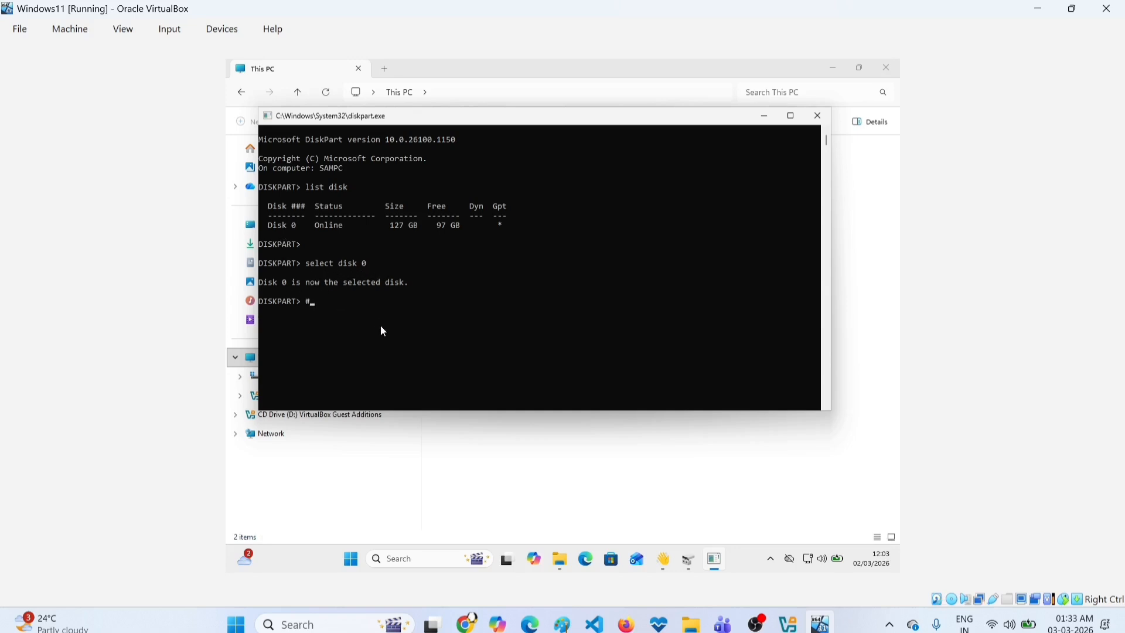
type("list partition")
key("Return")
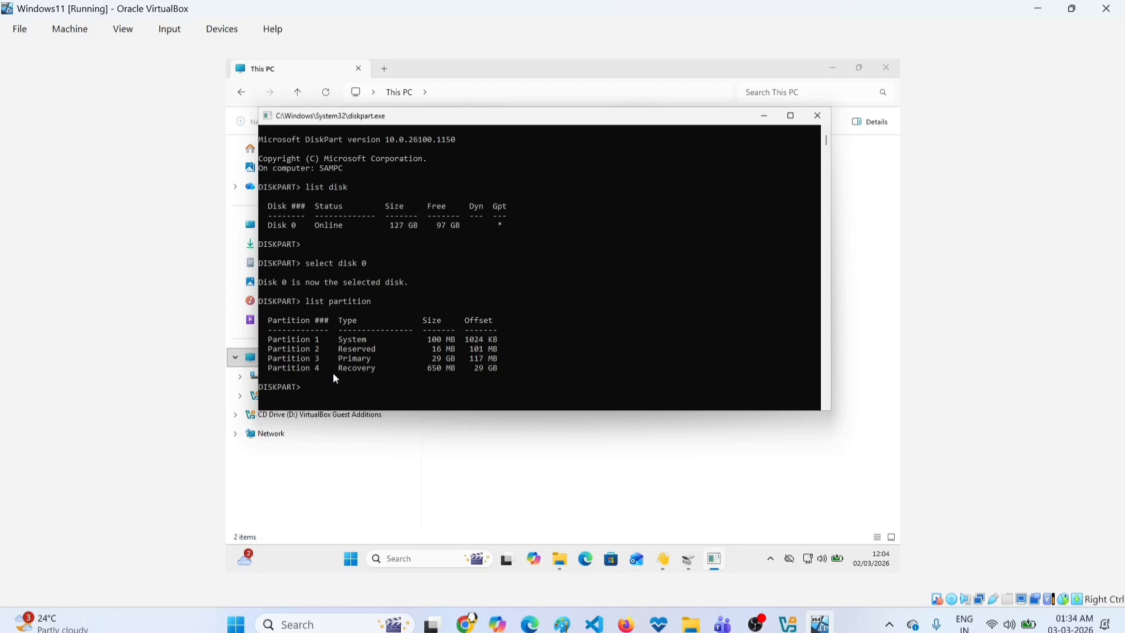
- Select partition 4, the recovery partition, in diskpart and delete it with the override option
type("select partition 4")
key("Return")
key("Return")
key("Return")
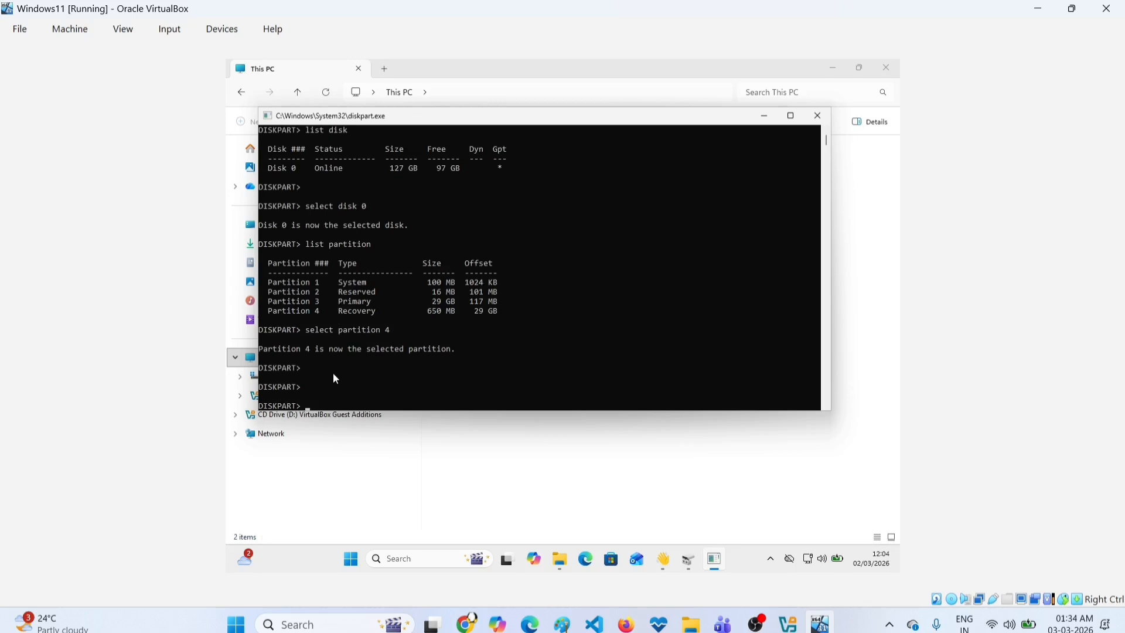
type("delete partition override")
key("Return")
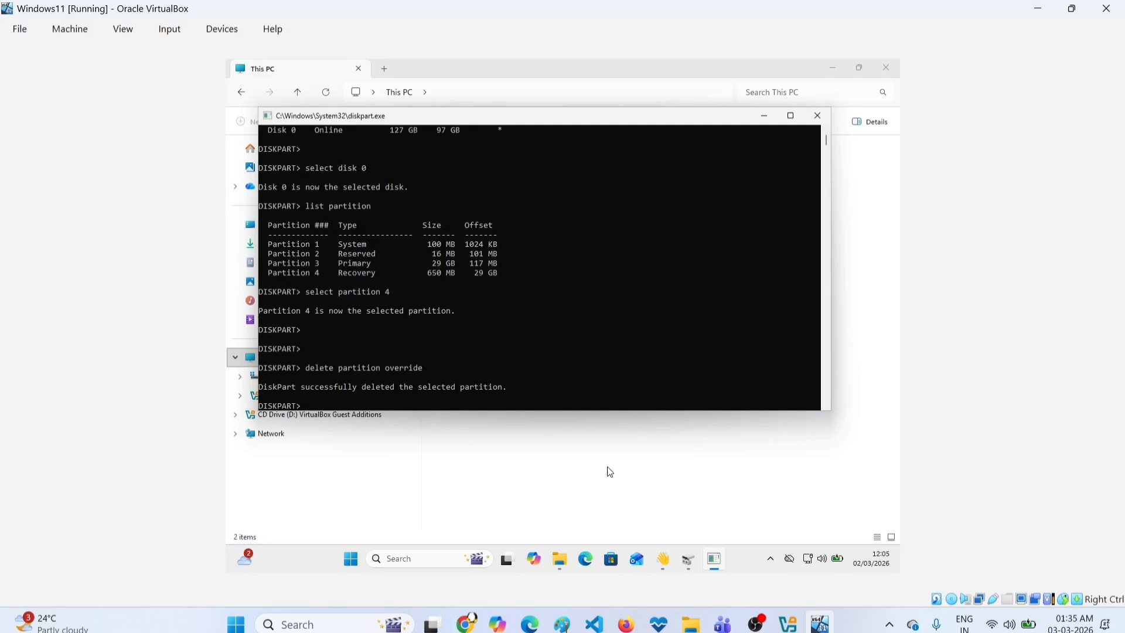
- Extend the C: volume in Disk Management by 100065 MB of unallocated space on Disk 0, and close Disk Management
left_click(579, 457)
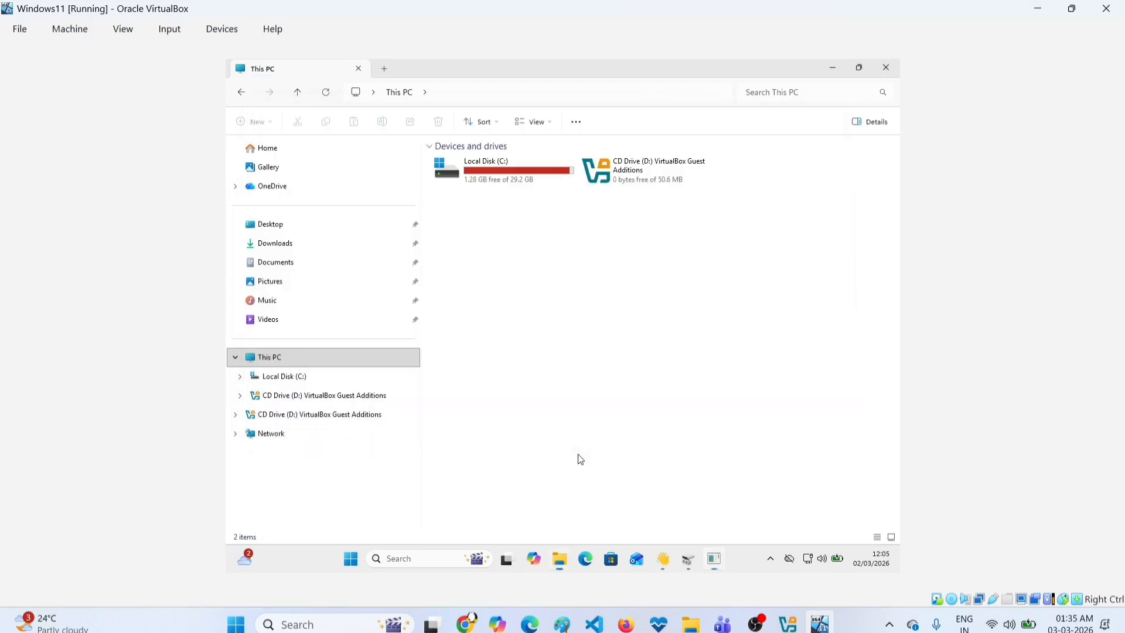
left_click(689, 564)
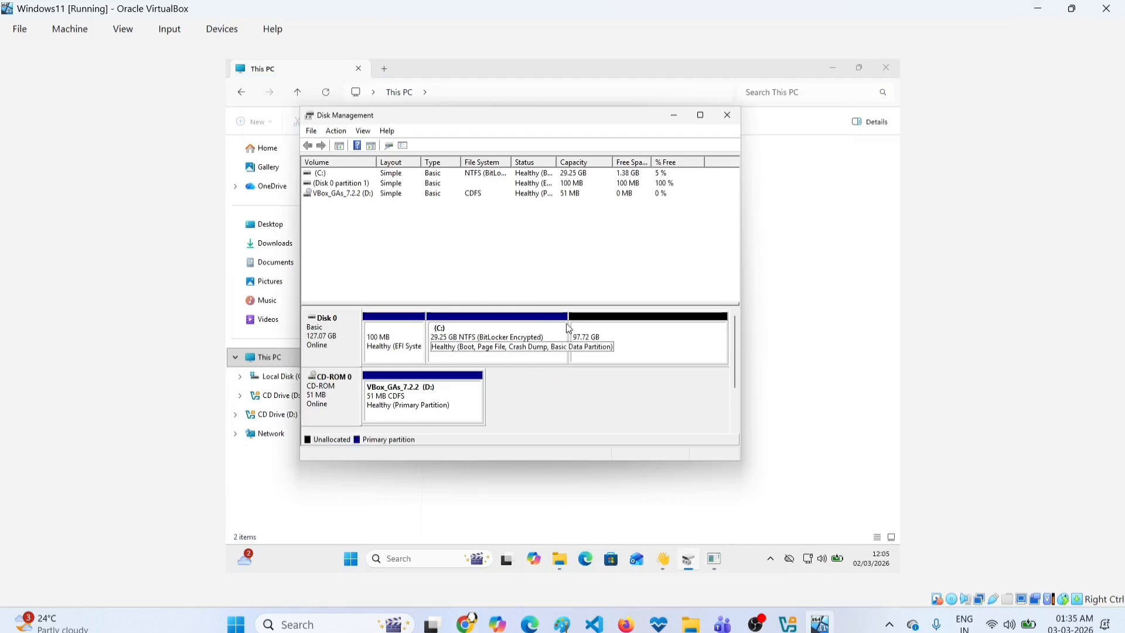
right_click(483, 335)
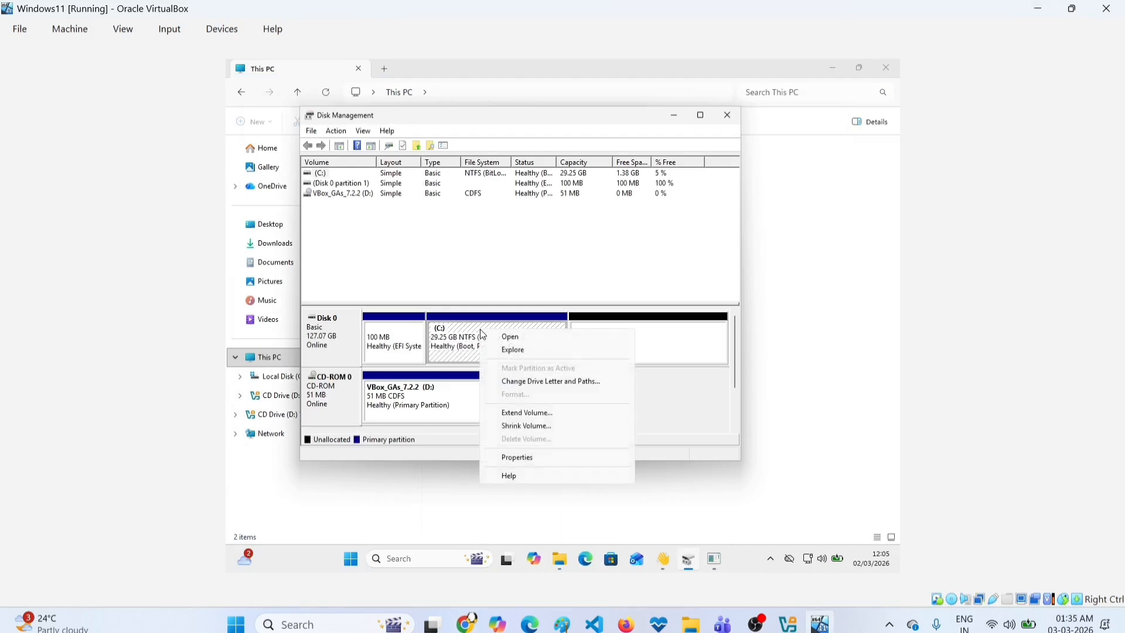
left_click(537, 413)
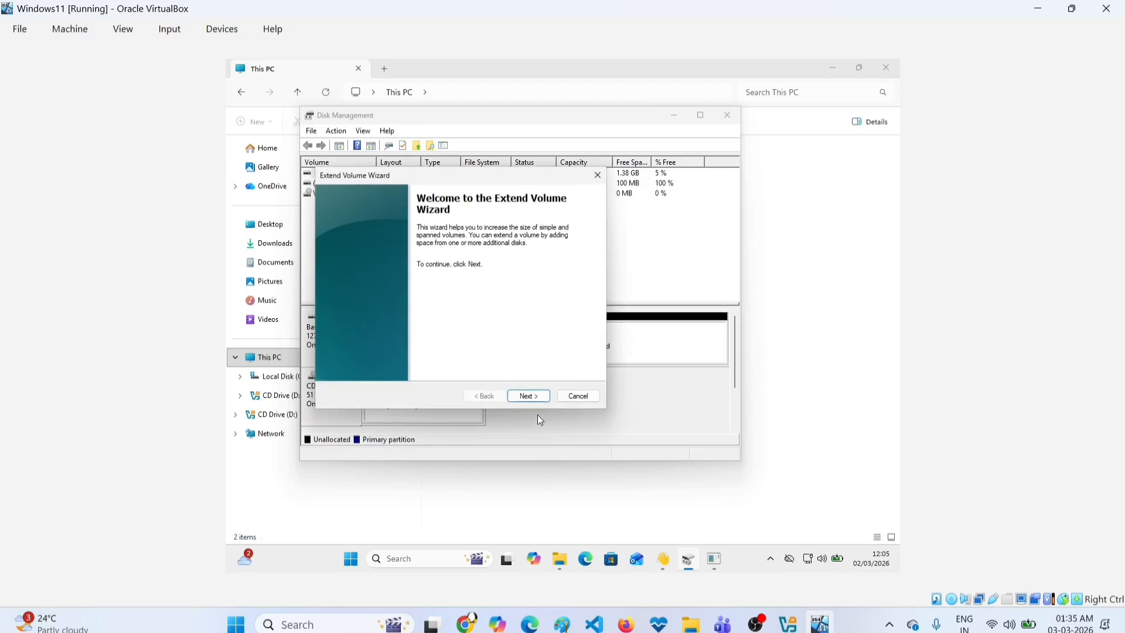
left_click(530, 398)
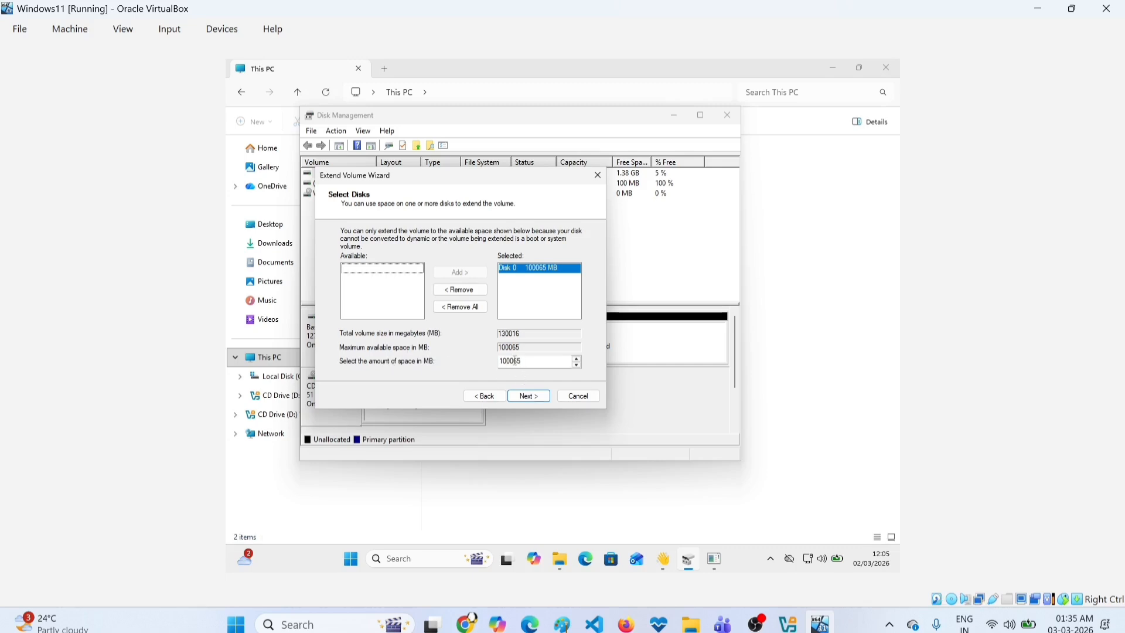
left_click(530, 398)
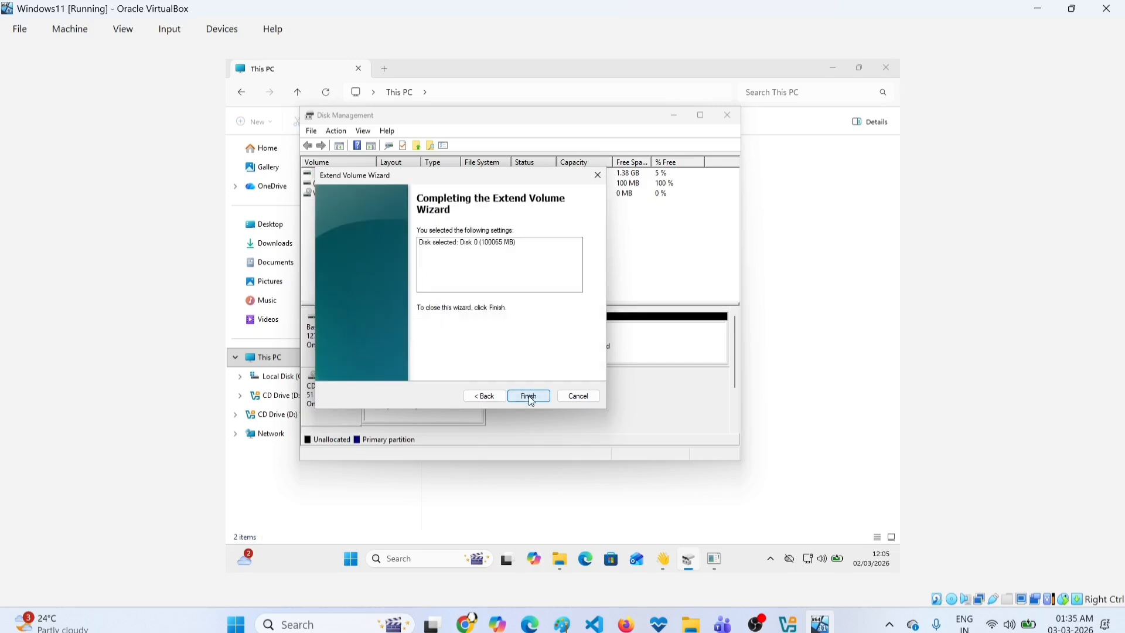
left_click(531, 398)
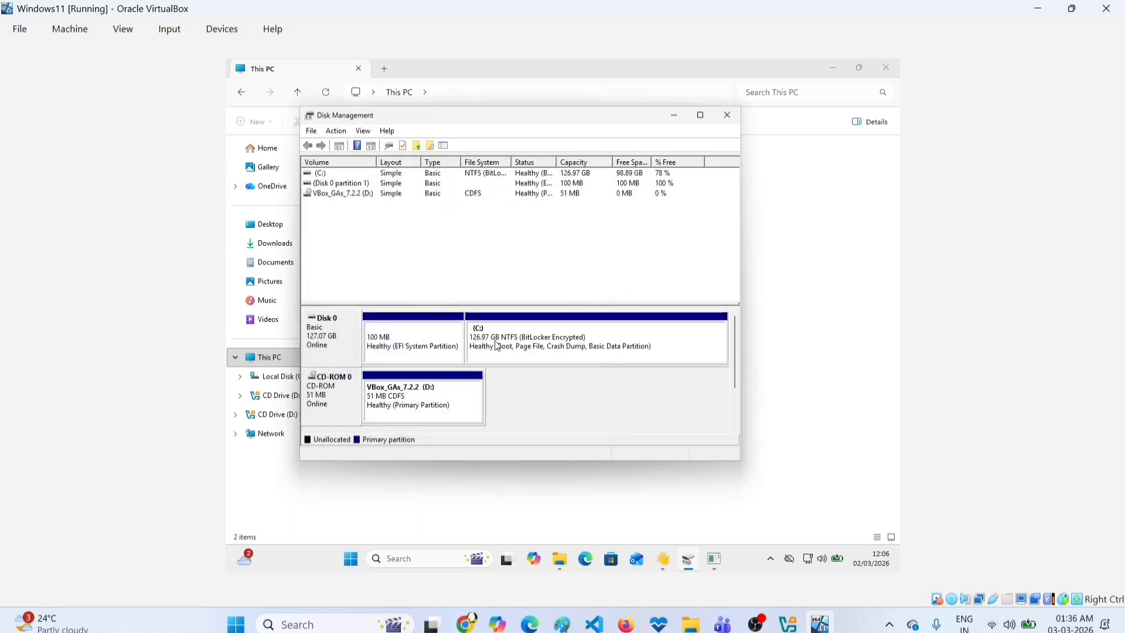
left_click(572, 354)
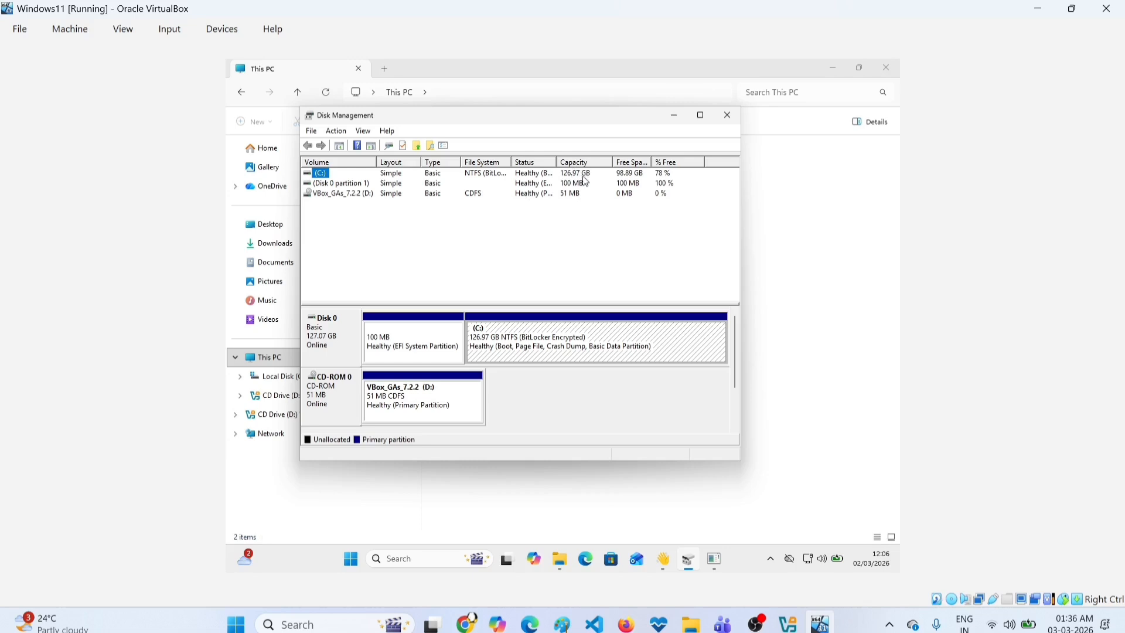
left_click(728, 116)
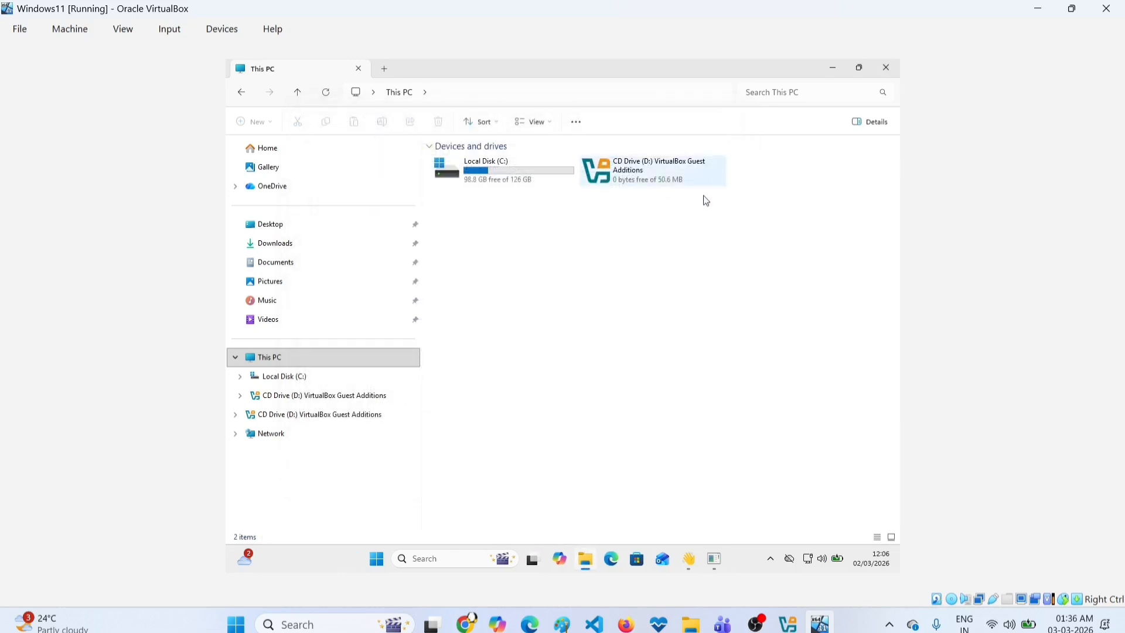